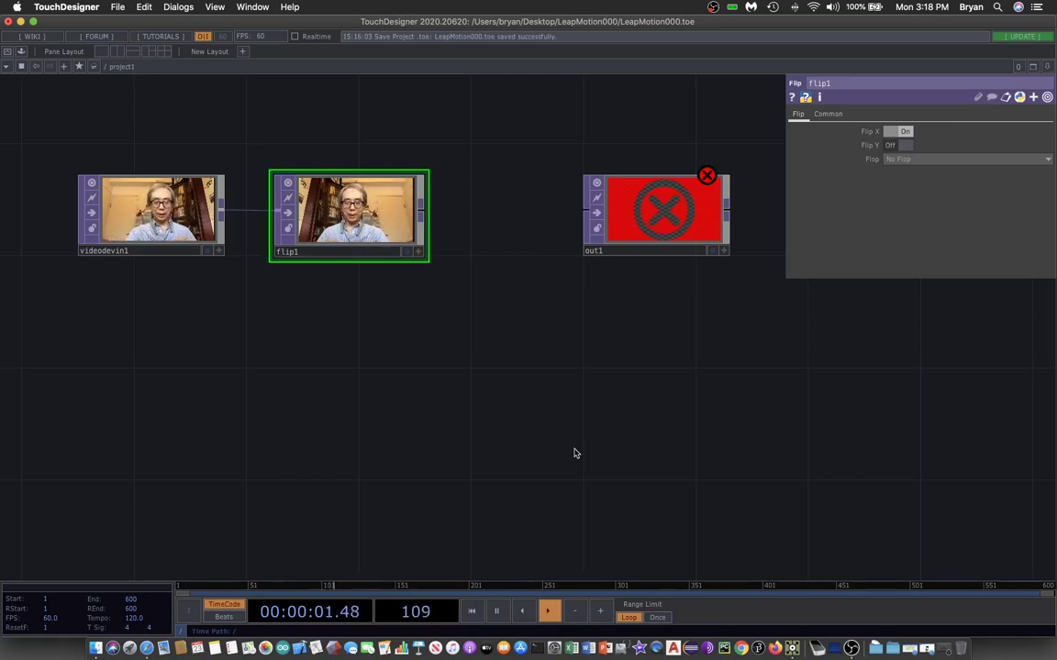
scroll(484, 417, up, 3)
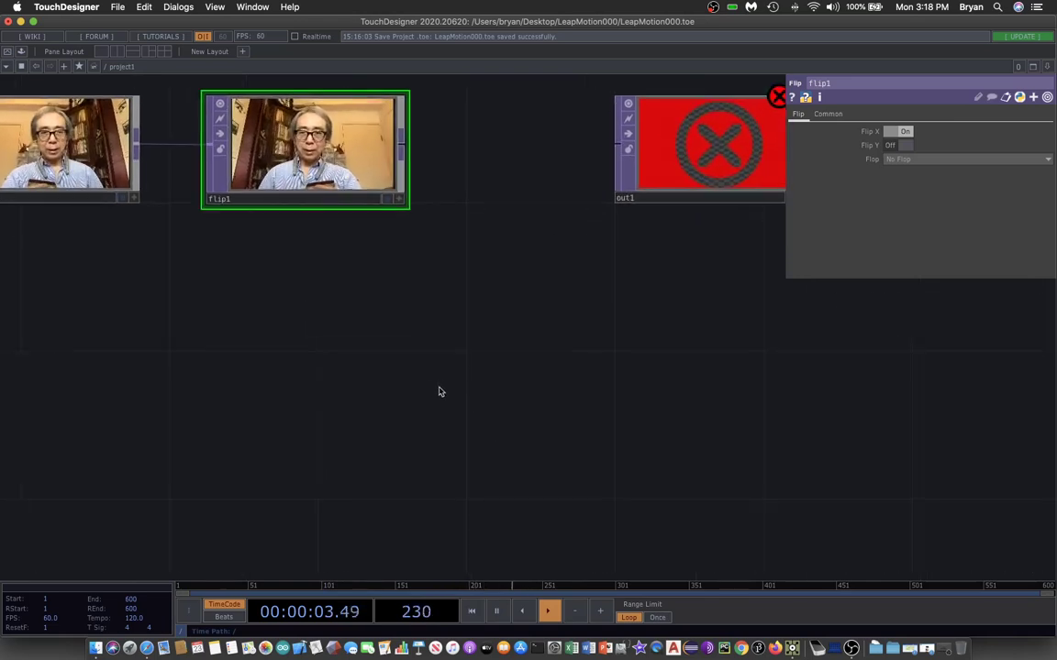
drag(438, 391, 540, 465)
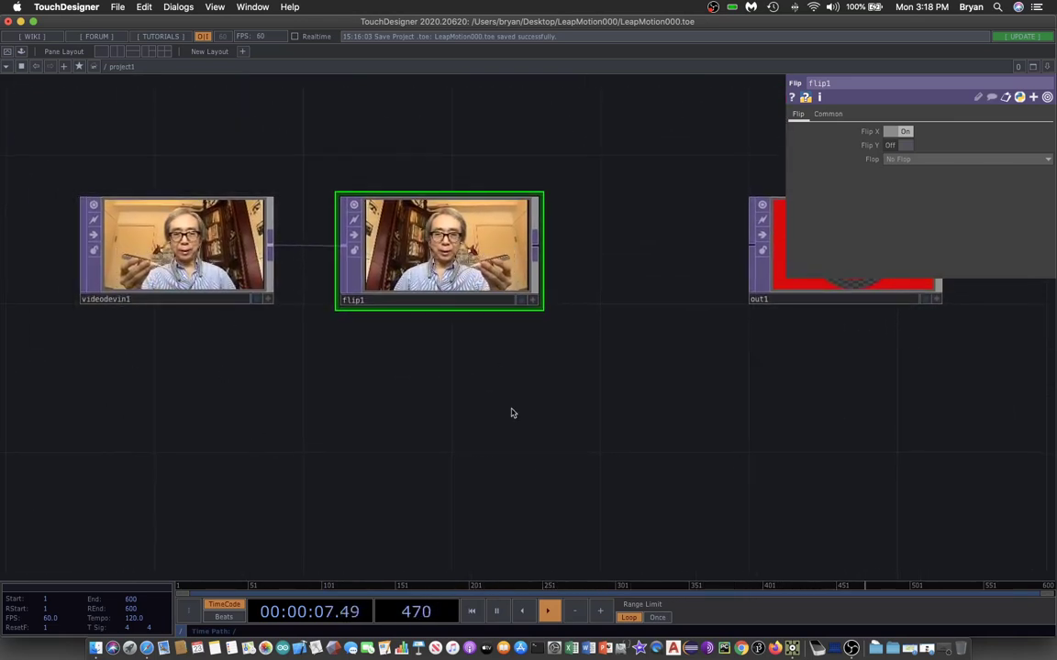
drag(509, 393, 506, 375)
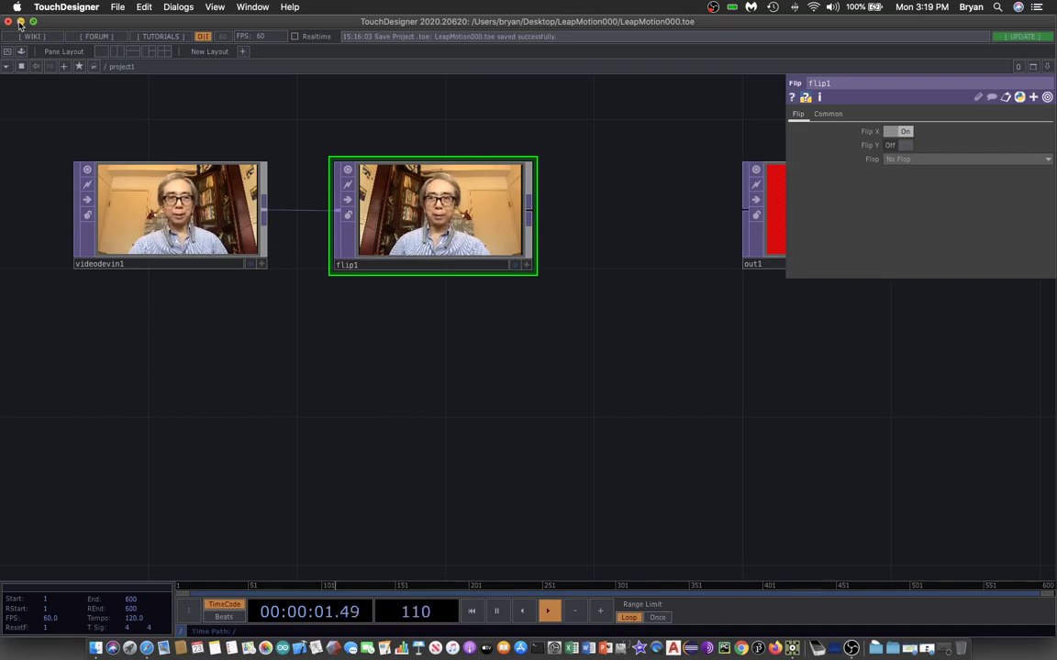
Minimize the project window, close the Movies folder window and move the LeapMotion000 folder window clear of the desktop icons.
click(20, 21)
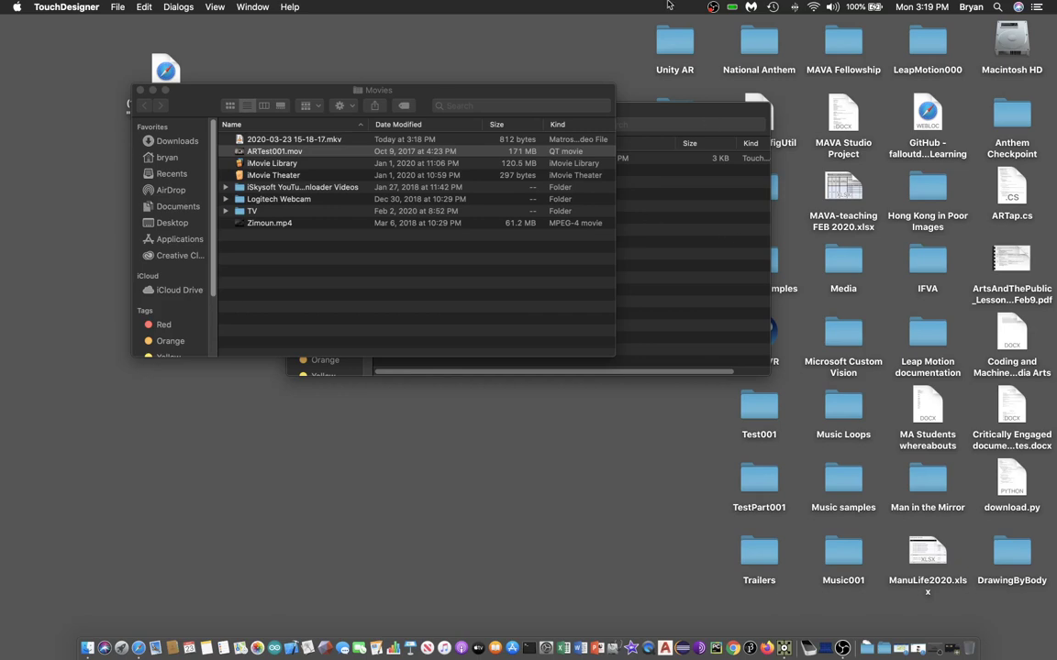
click(140, 92)
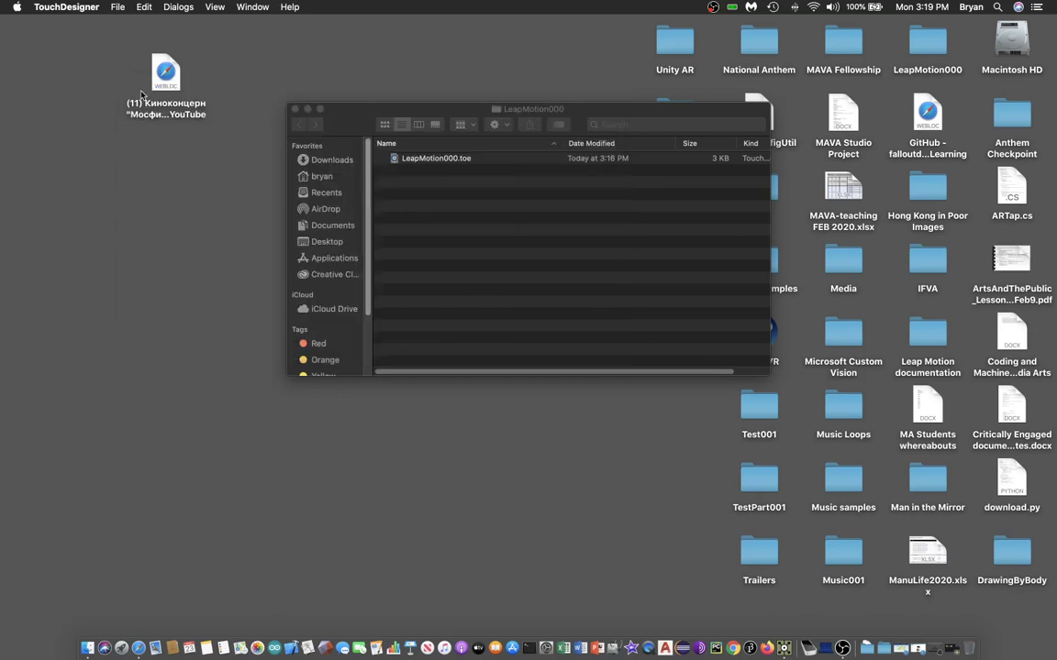
click(696, 109)
drag(694, 112, 507, 148)
click(648, 87)
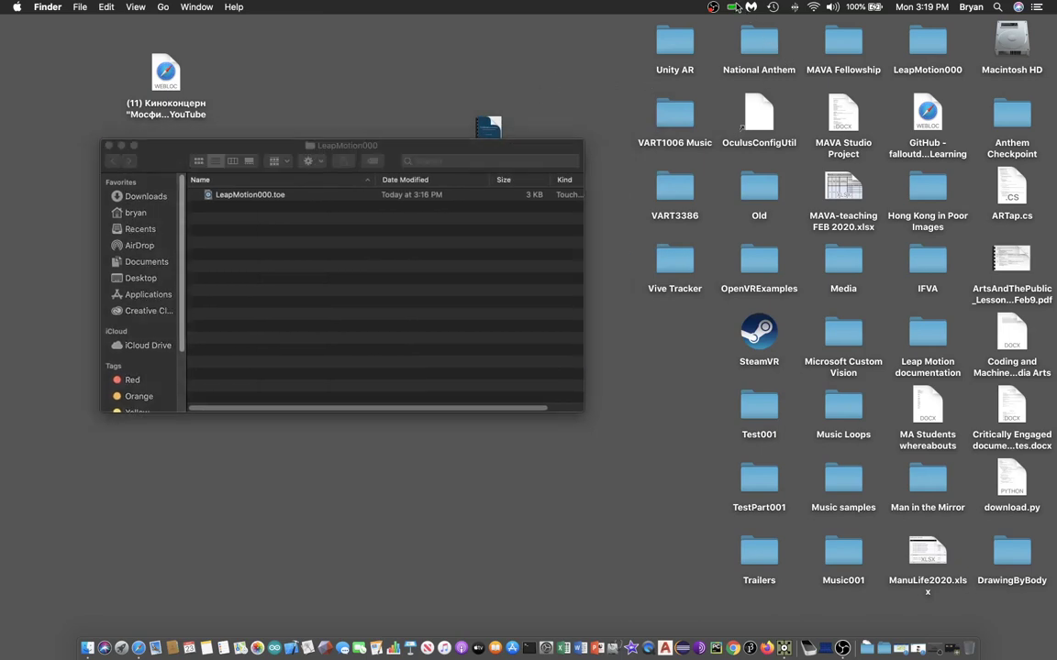
Open the Leap Motion Control Panel settings and review the General, Tracking and Troubleshooting options.
click(732, 9)
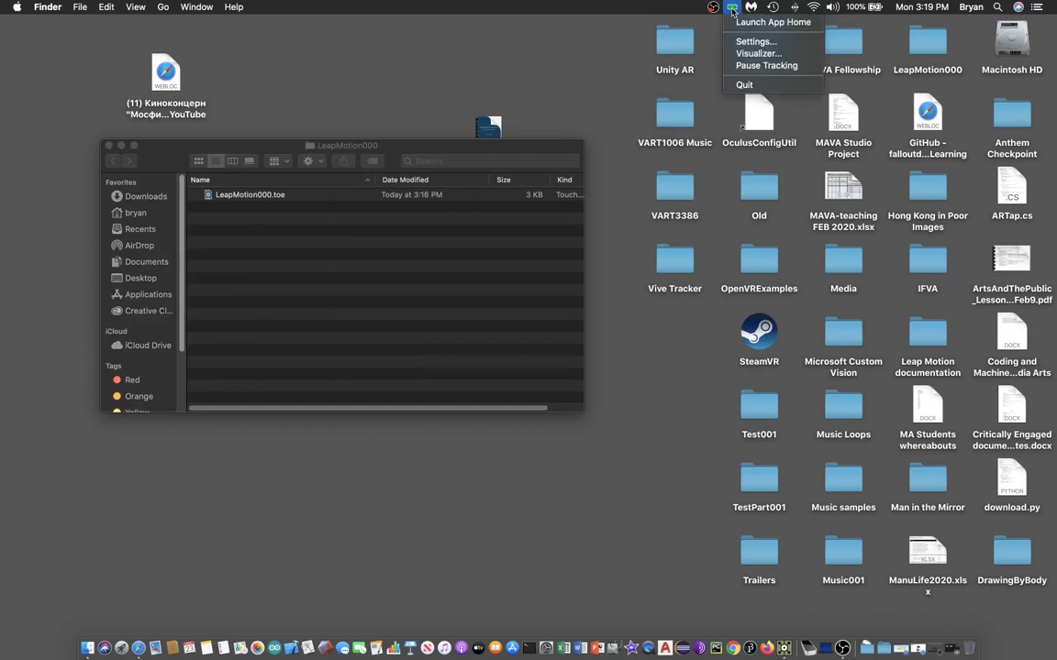
click(761, 43)
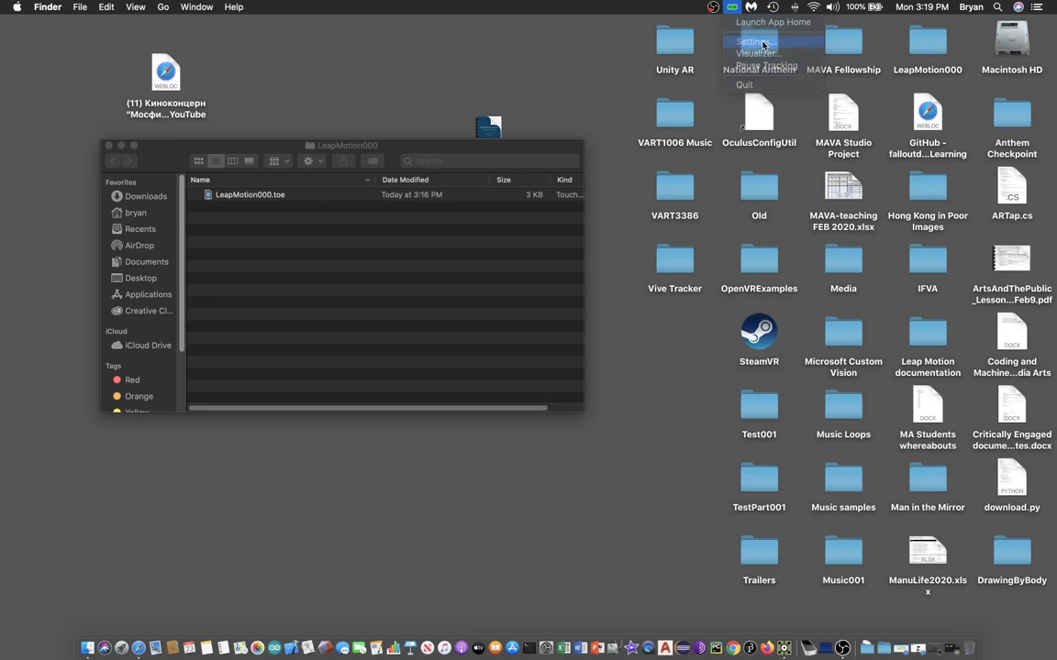
drag(658, 72, 616, 123)
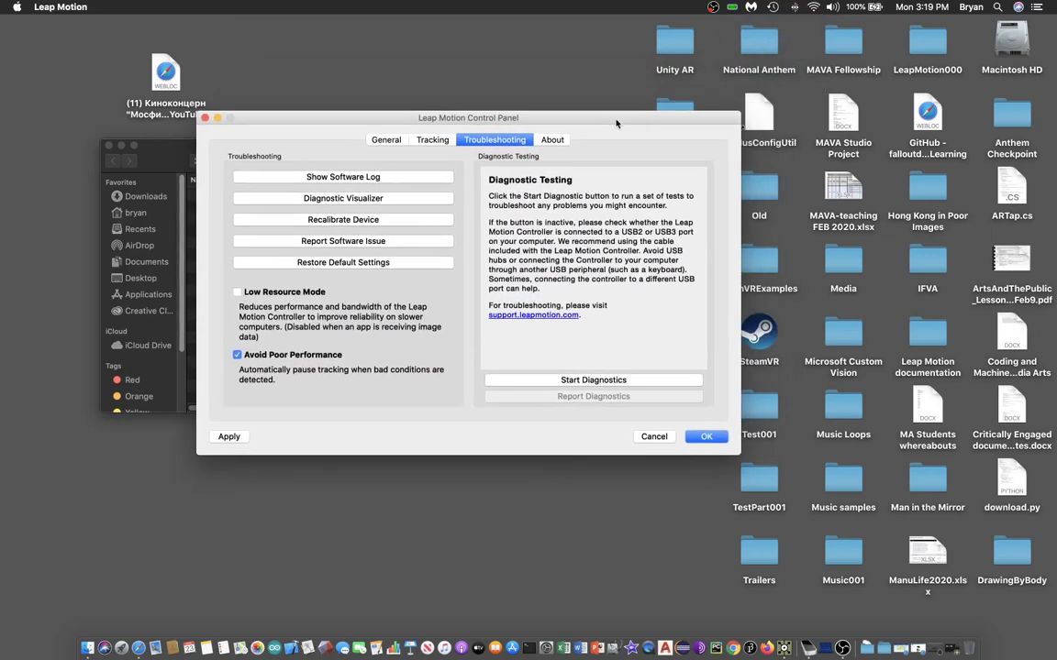
click(389, 141)
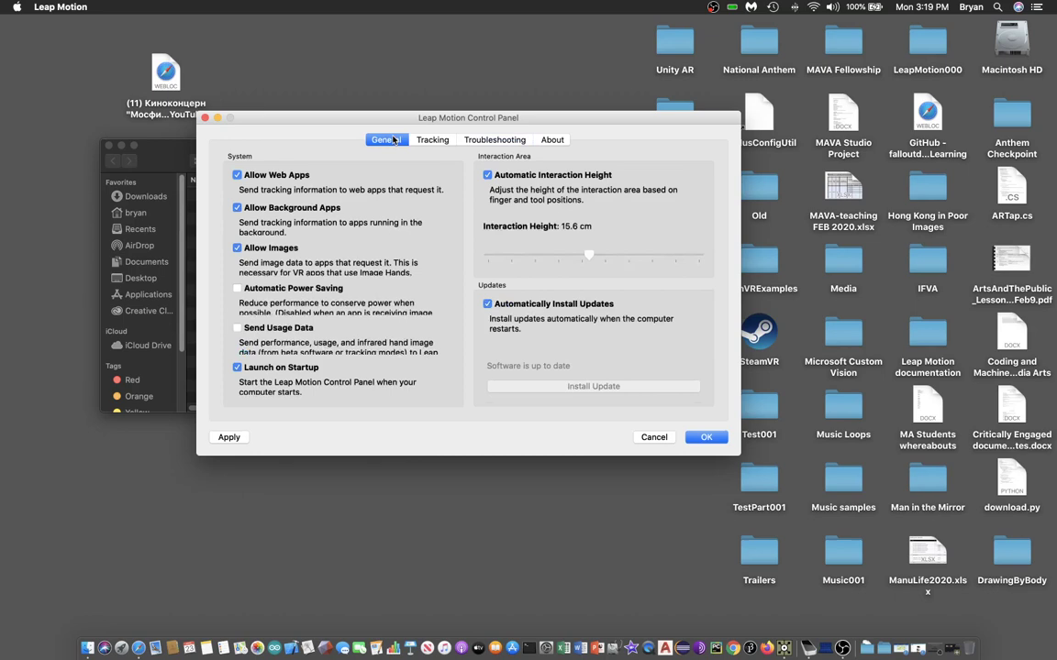
drag(325, 111, 328, 72)
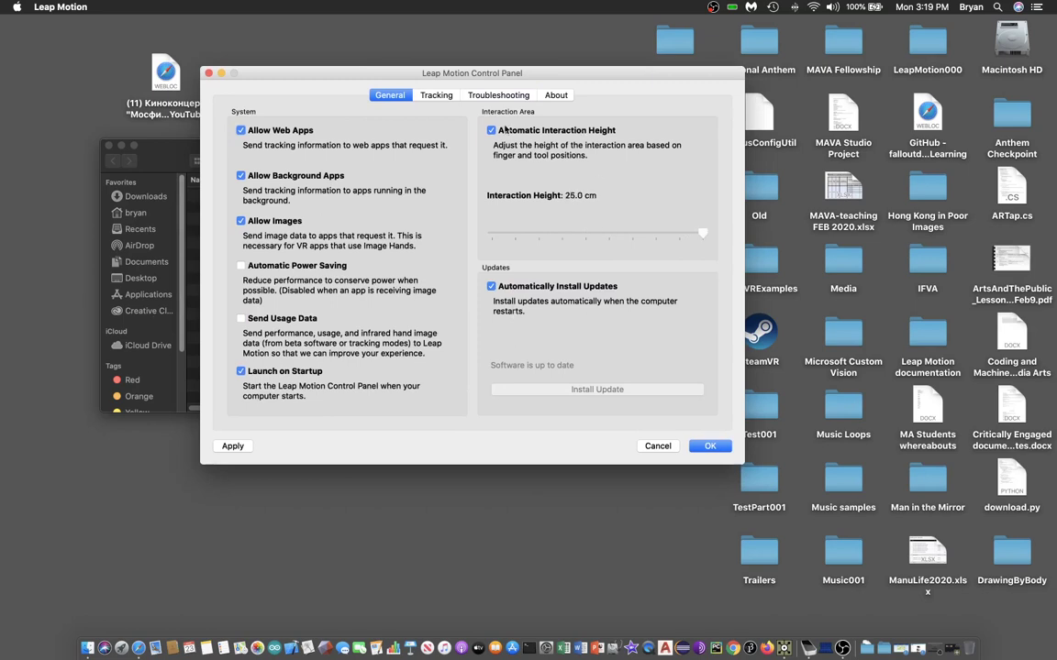
click(438, 95)
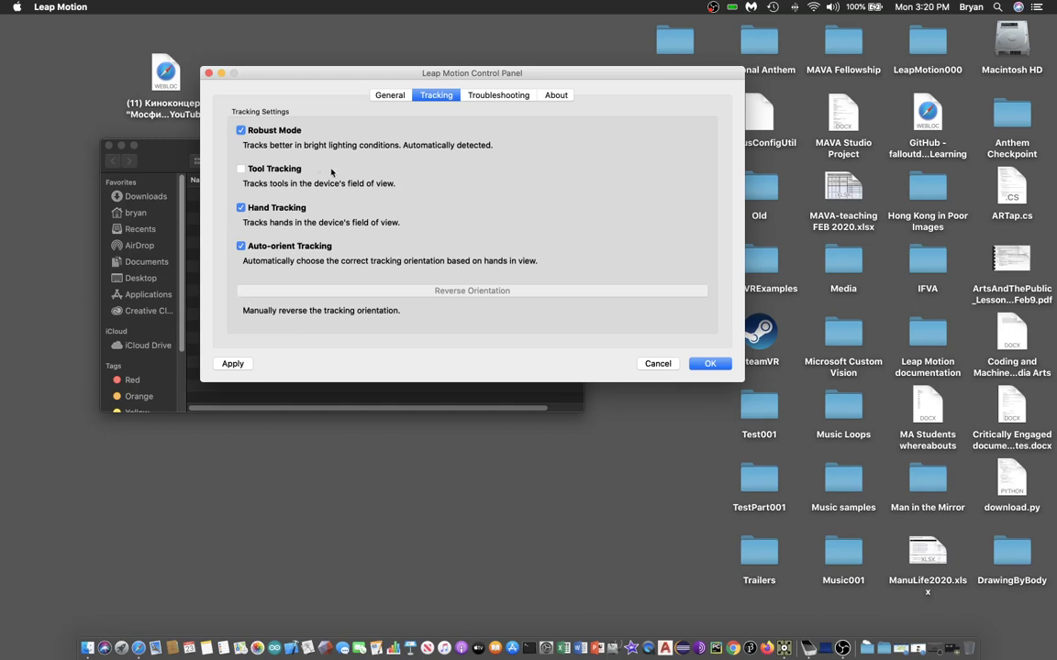
click(502, 96)
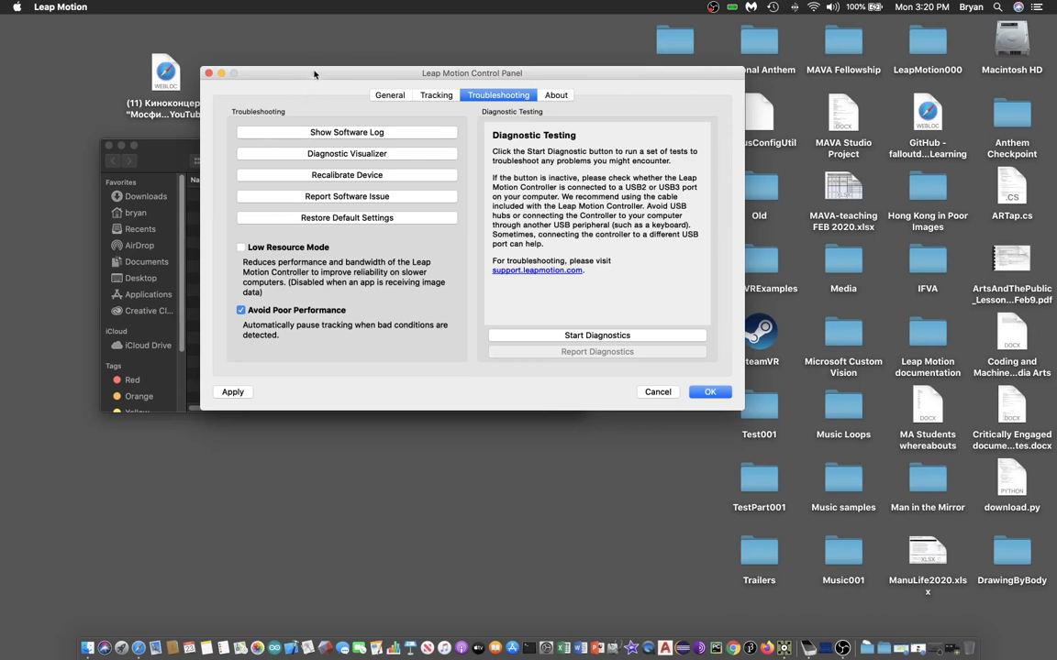
drag(314, 73, 309, 74)
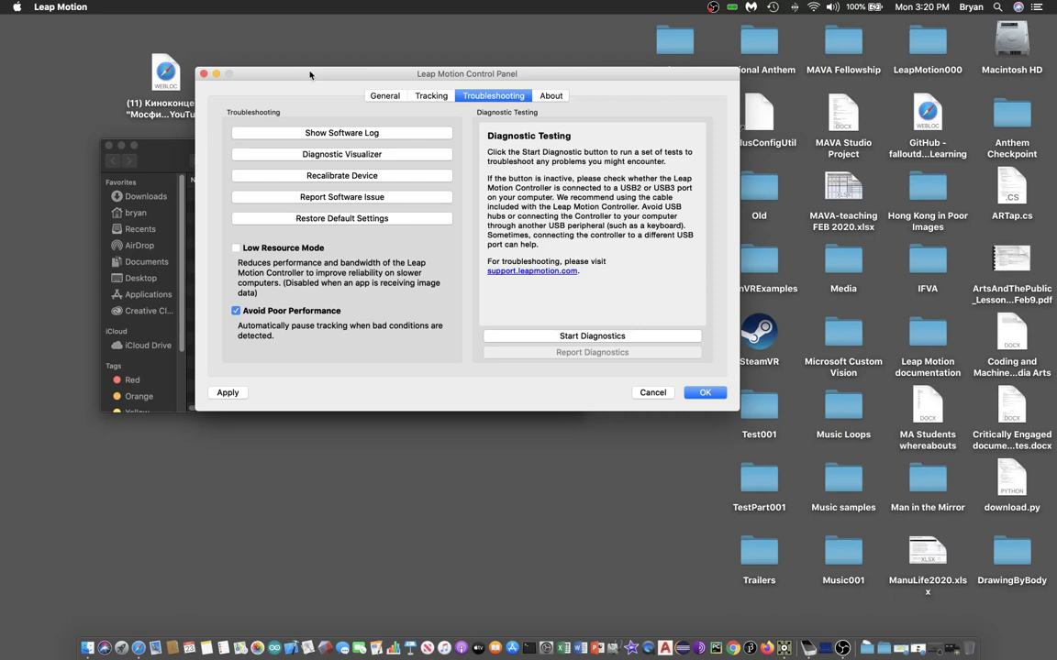
Launch the Diagnostic Visualizer and enlarge its window to nearly full screen to examine the sensor's camera images.
click(332, 155)
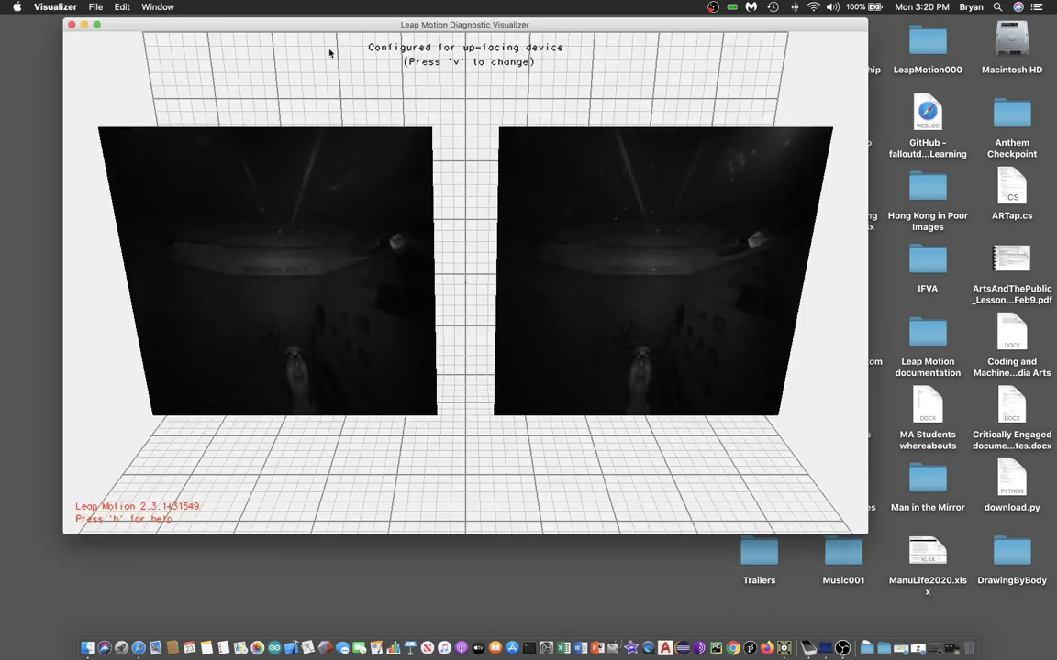
drag(320, 27, 263, 23)
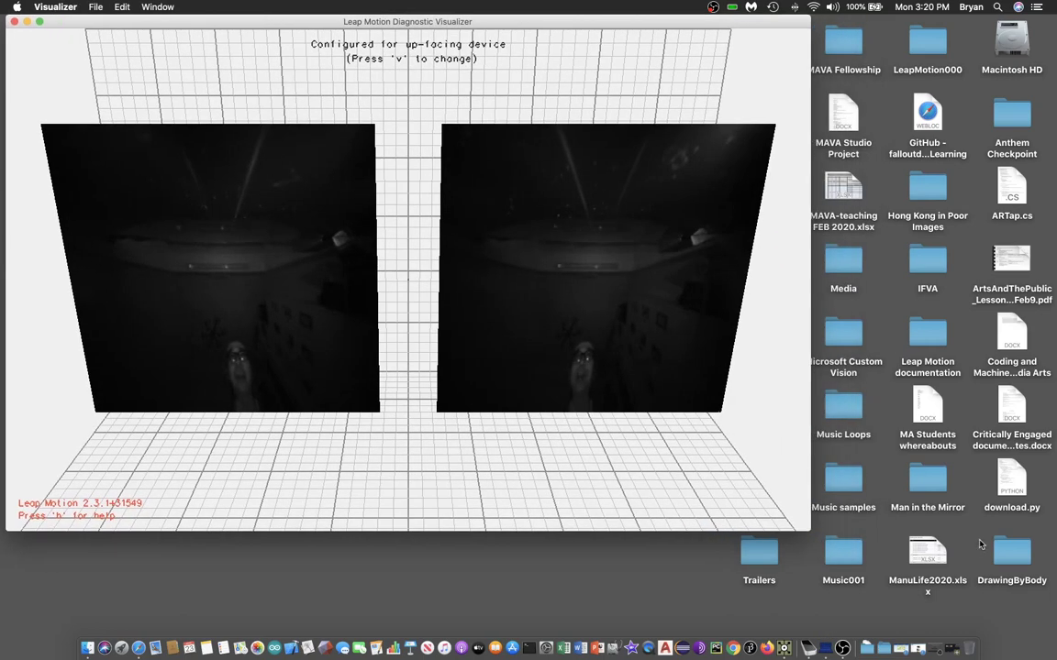
drag(809, 529, 1051, 608)
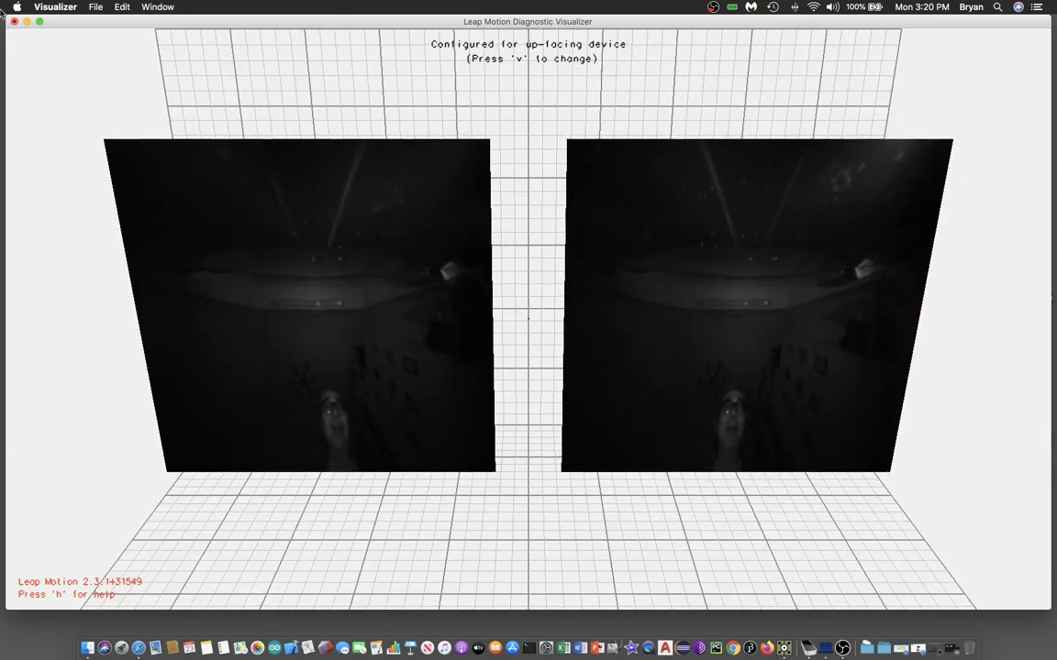
Quit the Visualizer and the Leap Motion Control Panel.
click(55, 6)
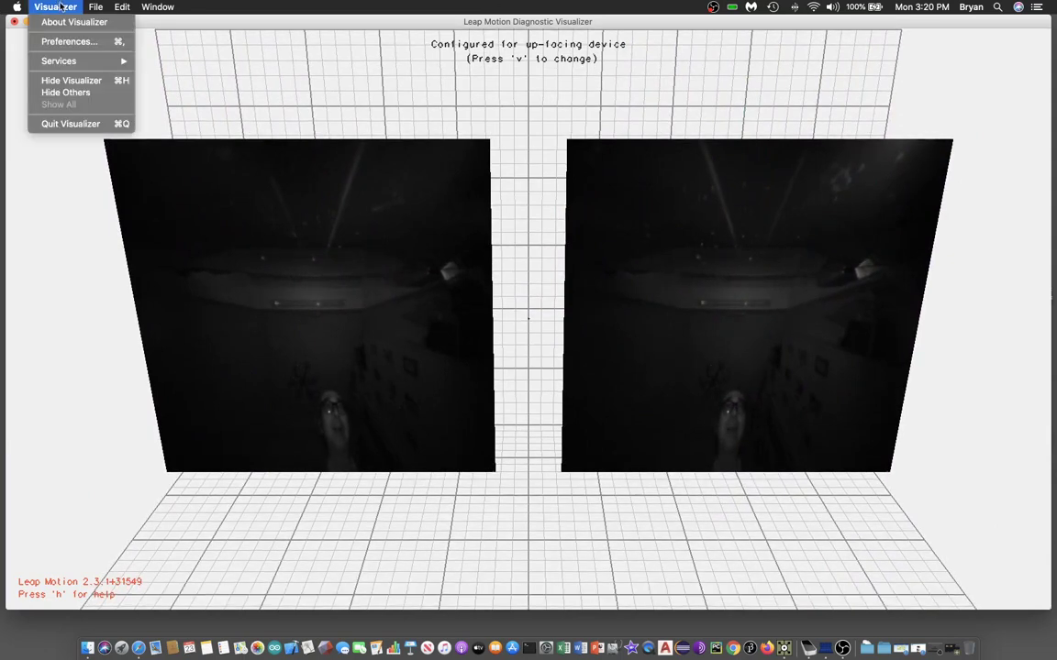
click(71, 124)
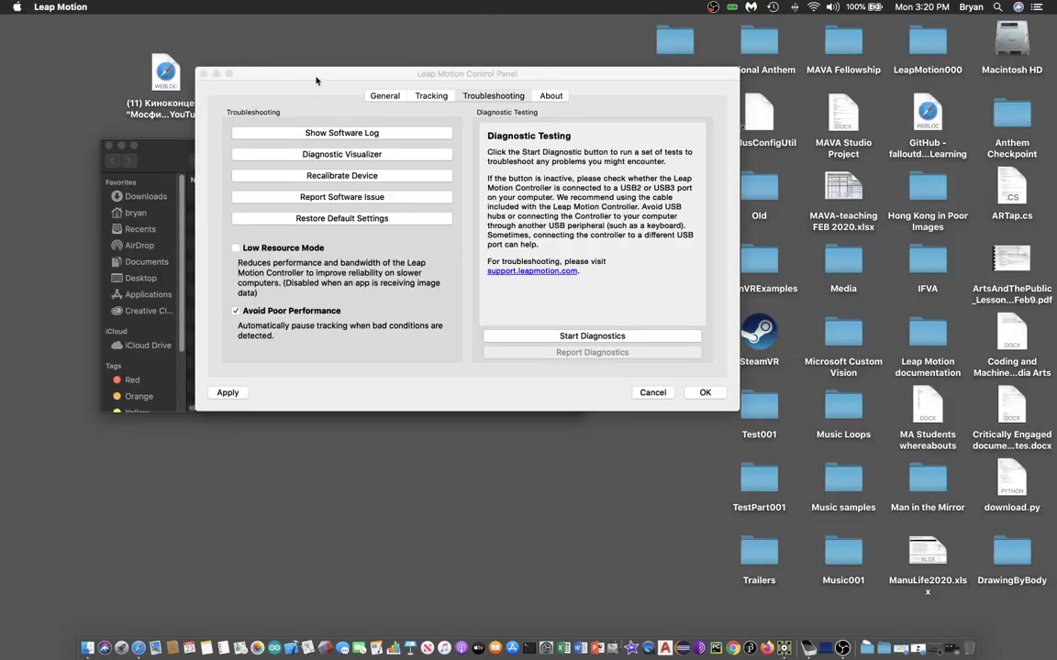
click(46, 6)
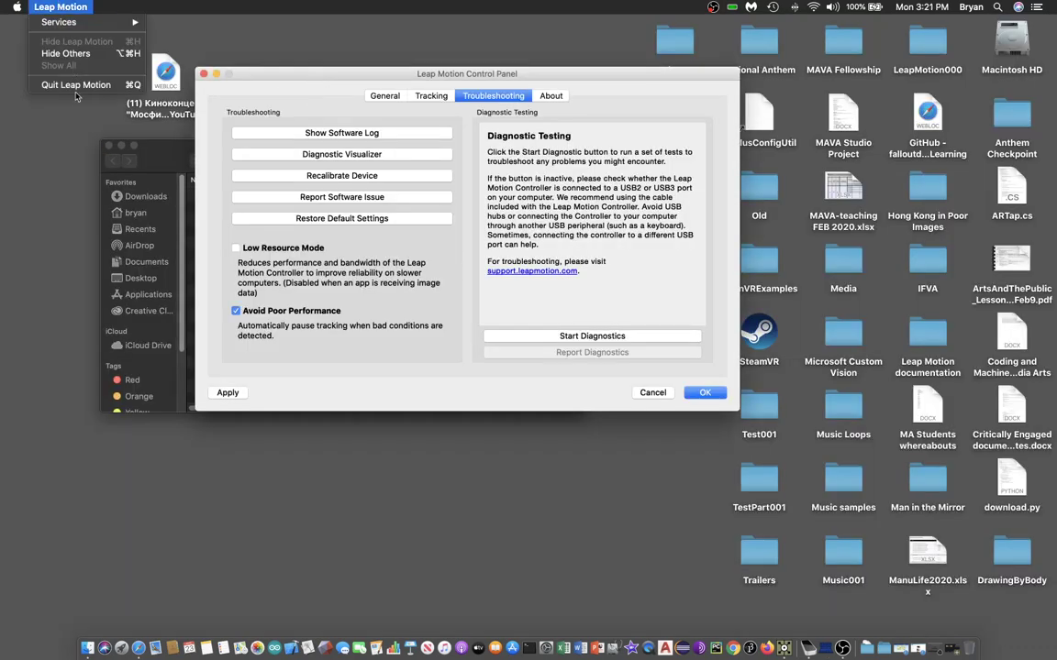
click(75, 85)
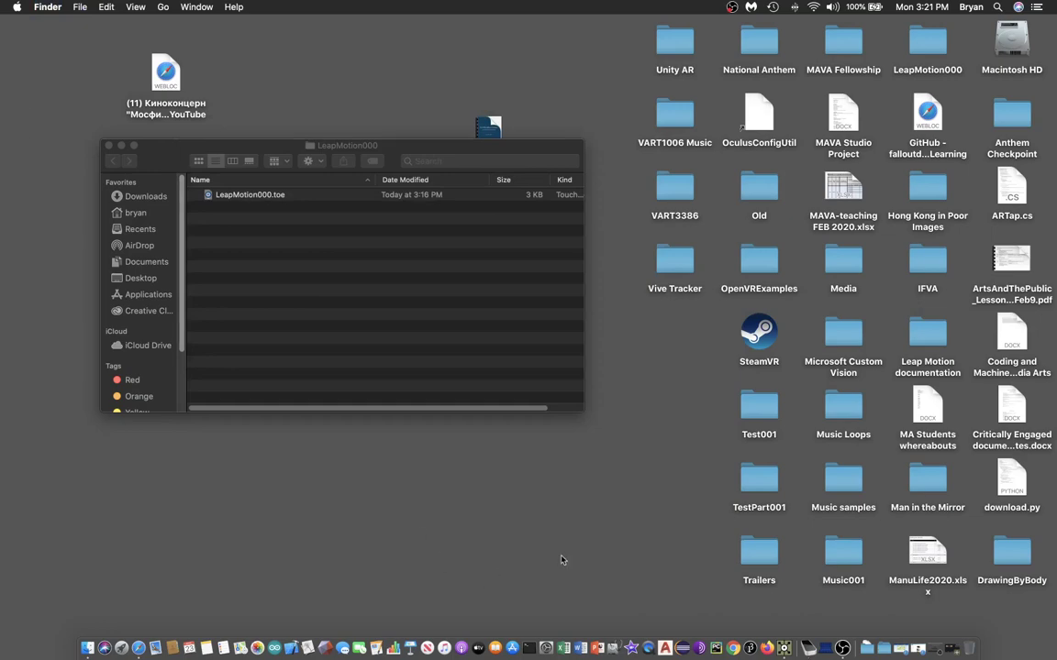
Switch back to TouchDesigner, add a Leap Motion TOP to the network and position it directly below flip1.
click(785, 647)
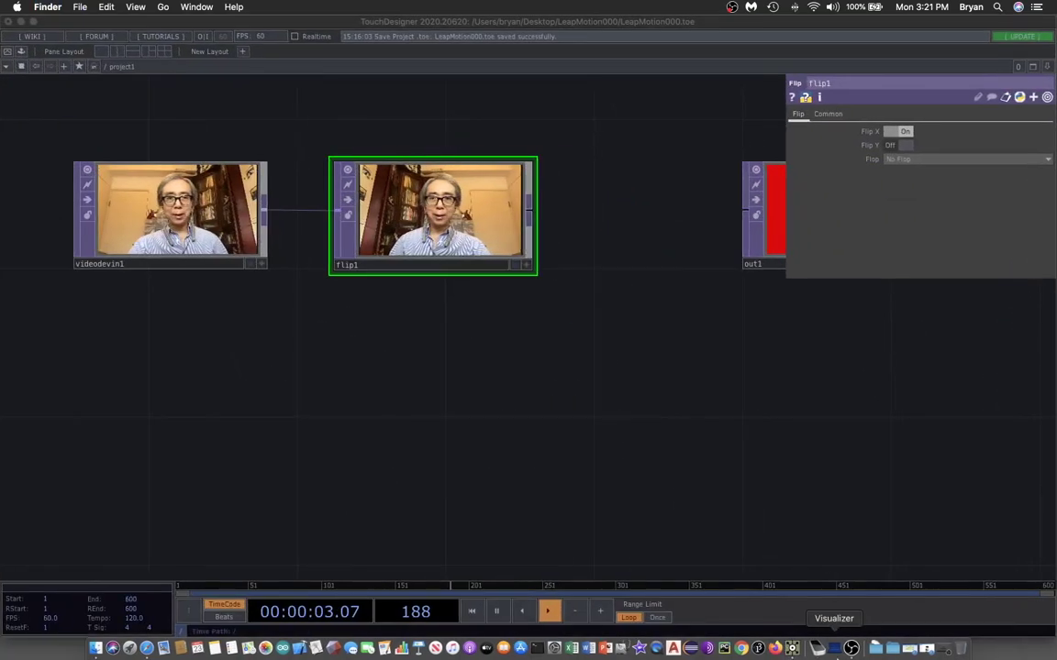
drag(720, 353, 644, 330)
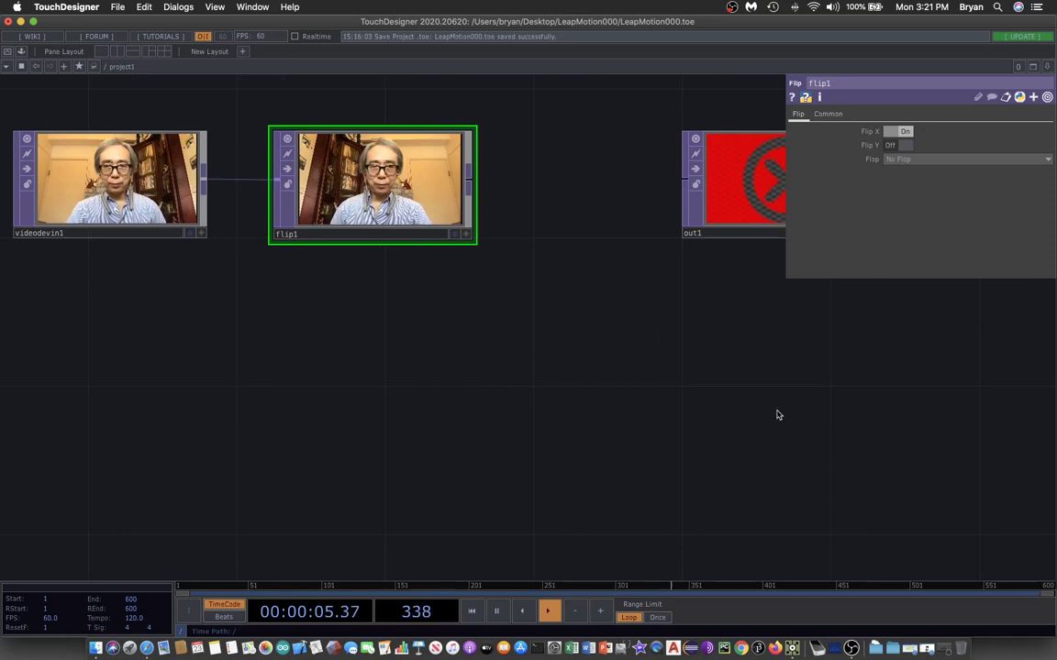
double_click(871, 397)
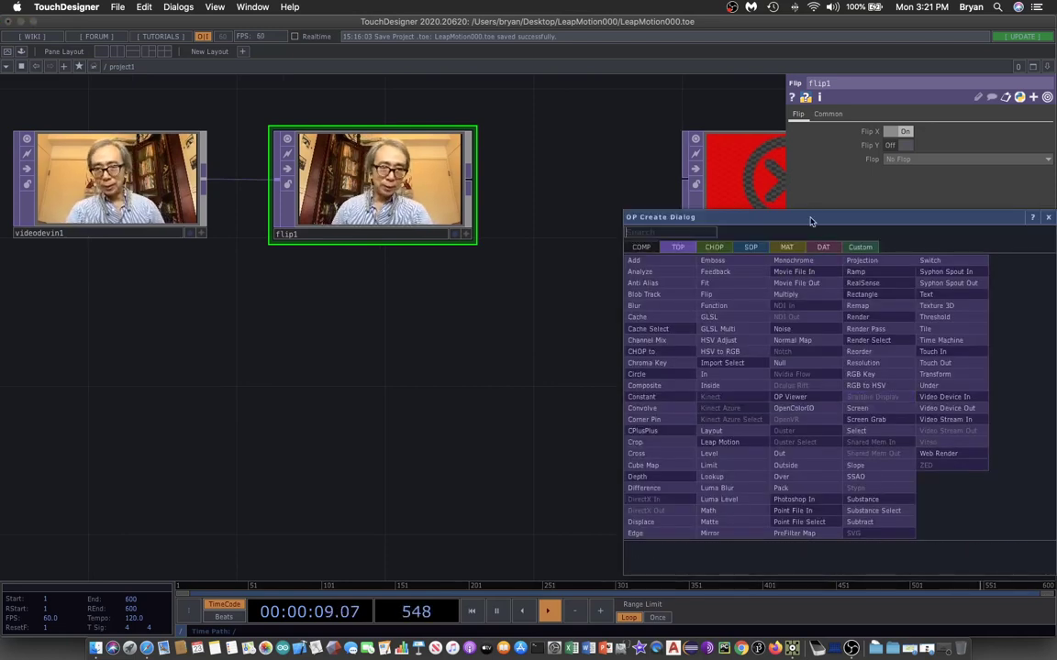
drag(810, 220, 721, 102)
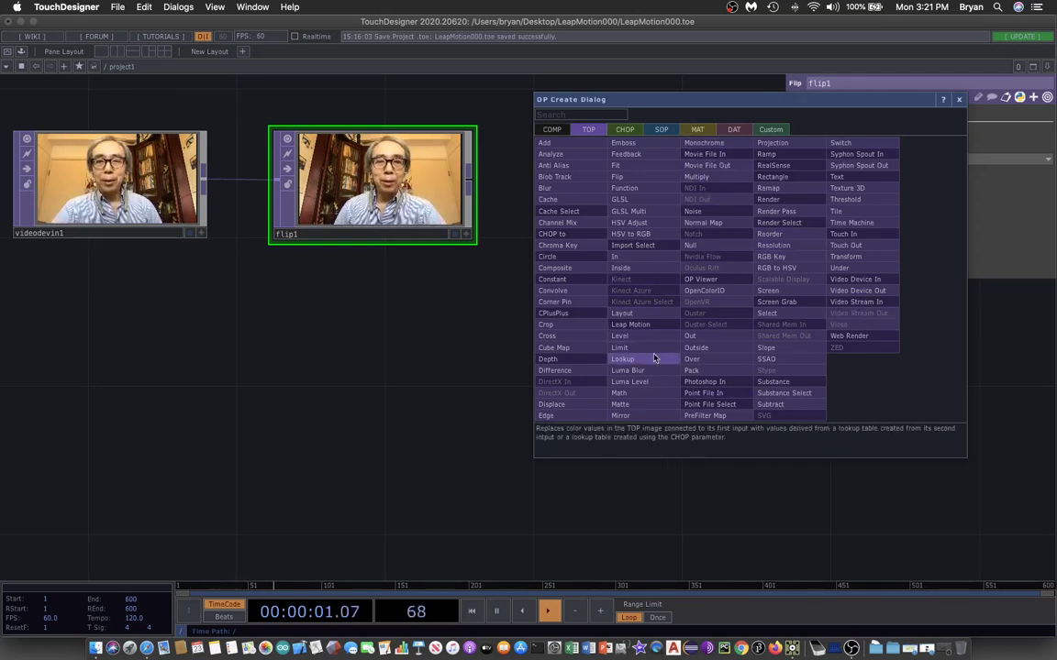
click(655, 326)
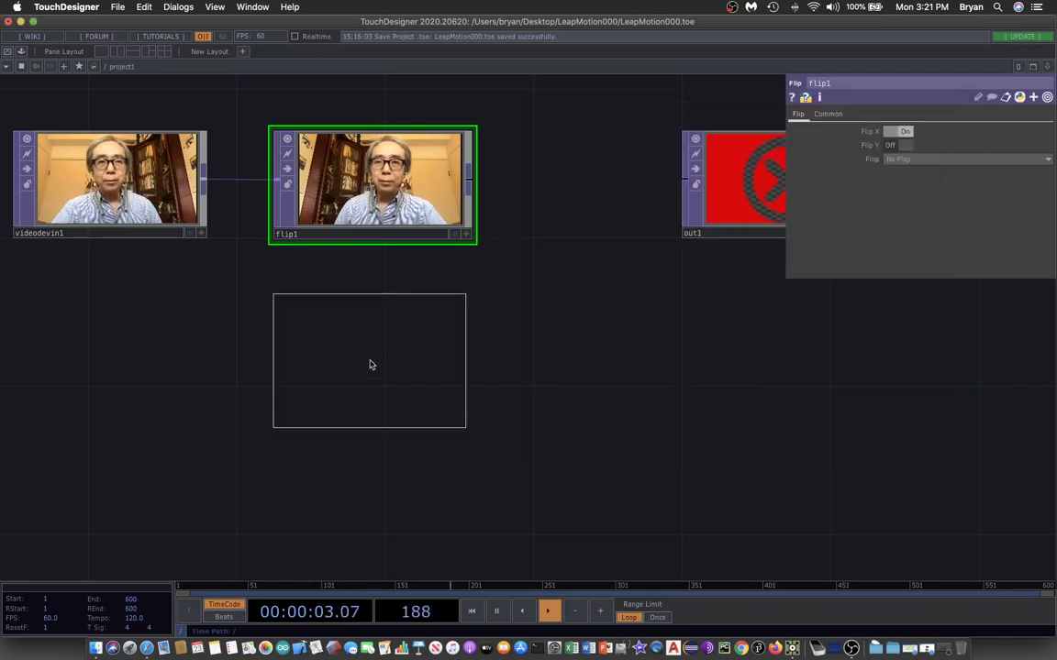
click(377, 356)
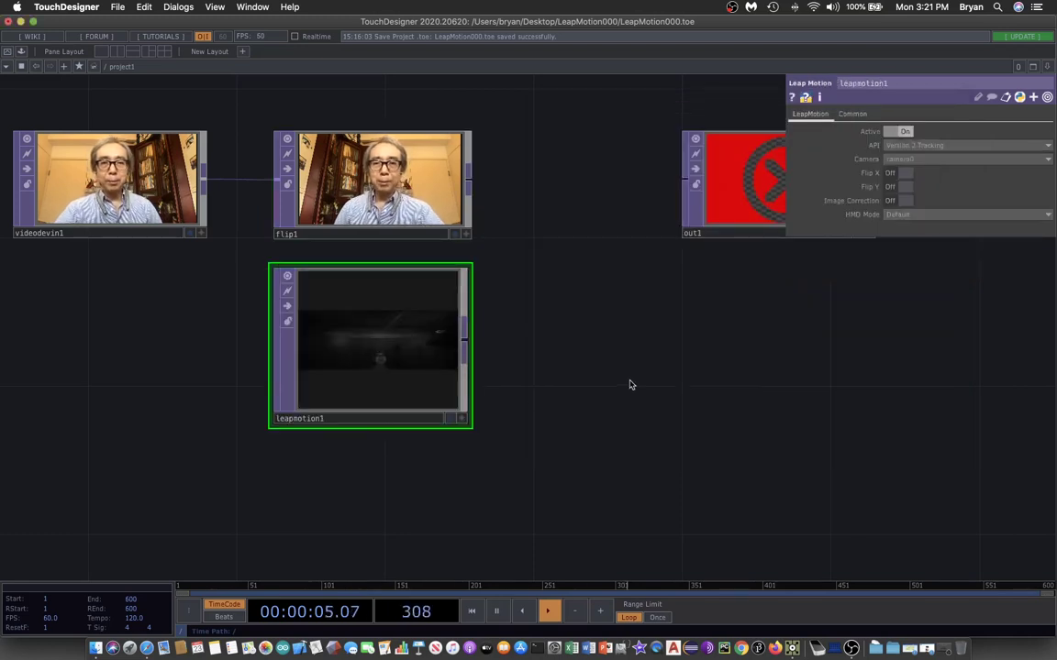
click(469, 421)
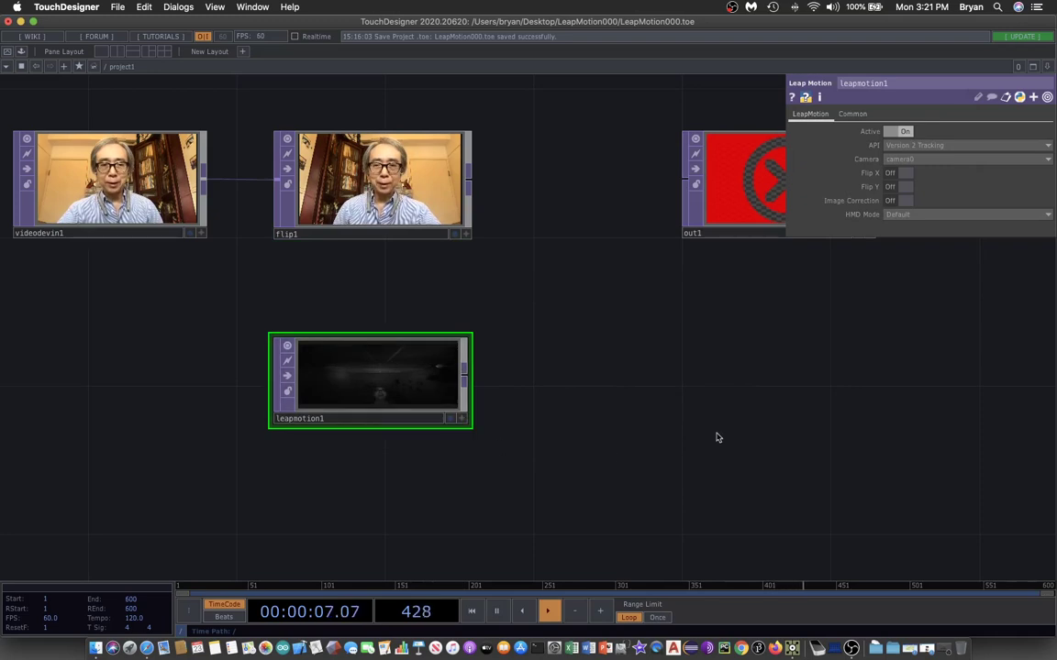
drag(401, 365, 381, 272)
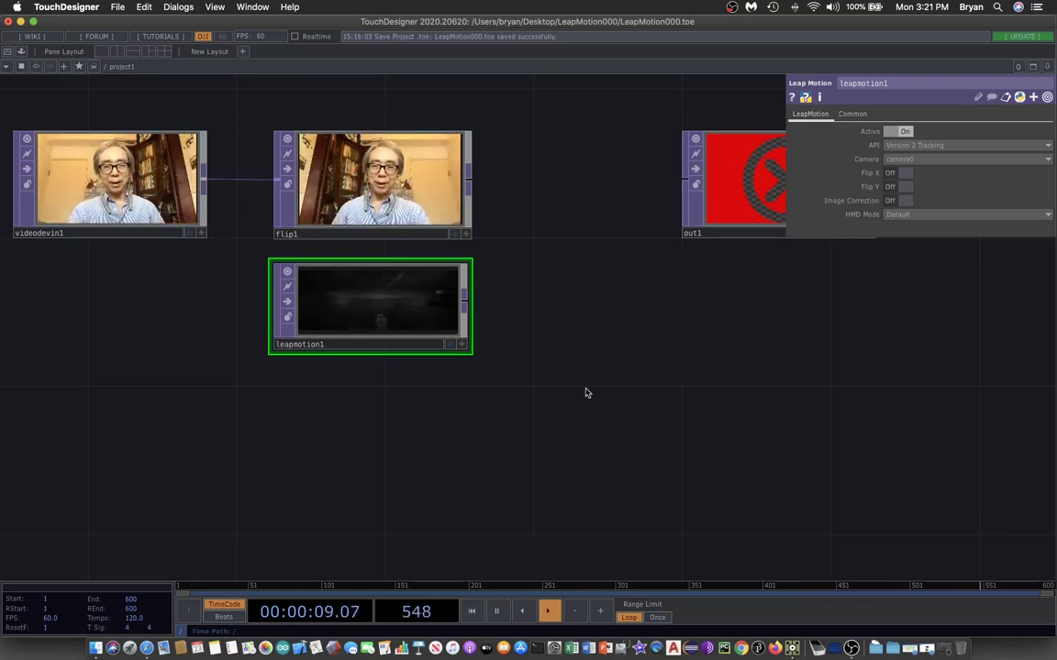
Add a Leap Motion CHOP to the network below the Leap Motion TOP.
drag(612, 448, 476, 356)
key(Tab)
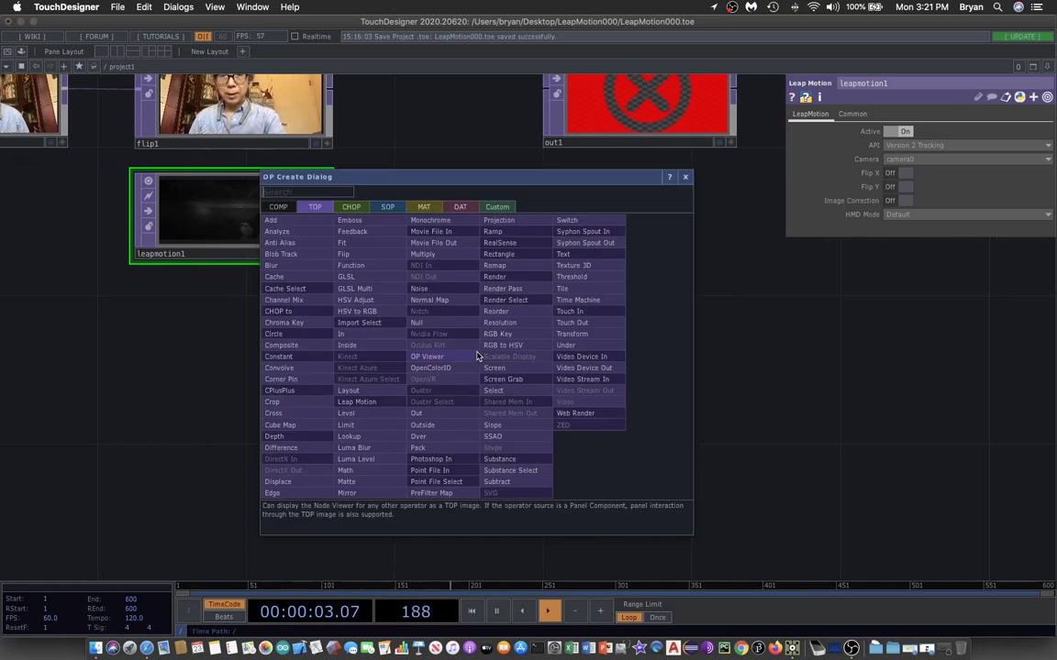
click(348, 208)
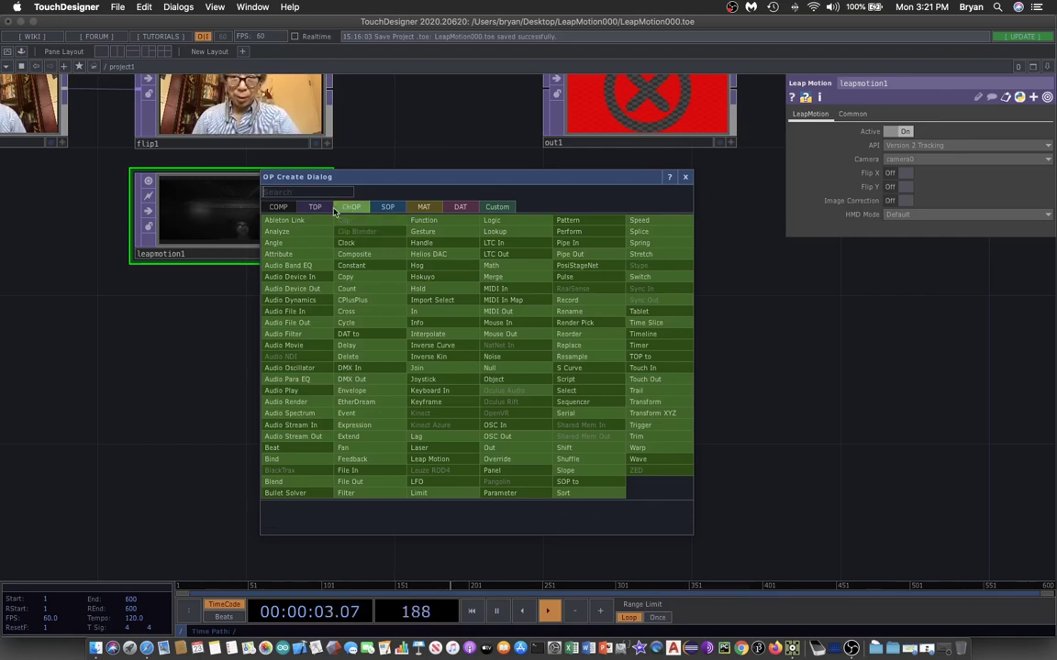
click(429, 459)
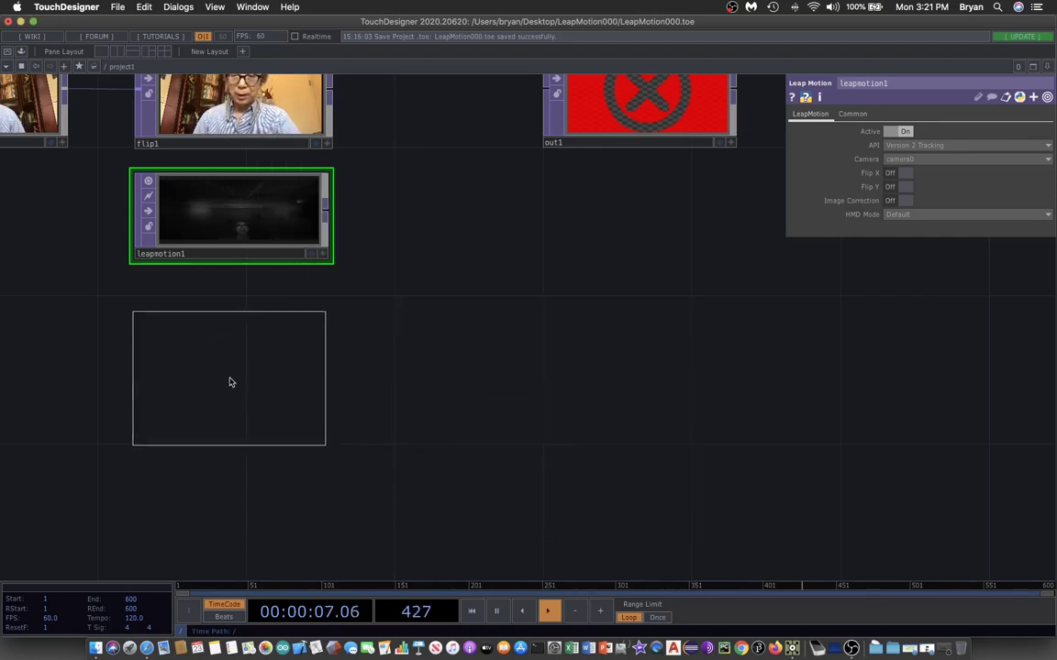
click(229, 381)
drag(598, 386, 632, 366)
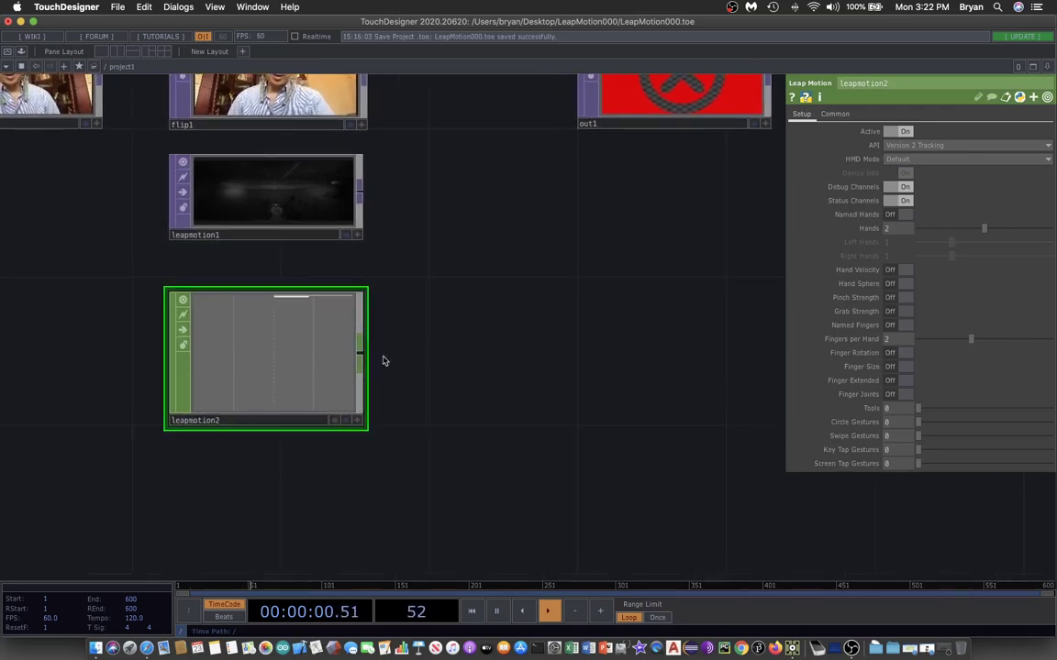
scroll(580, 440, up, 5)
drag(581, 439, 714, 434)
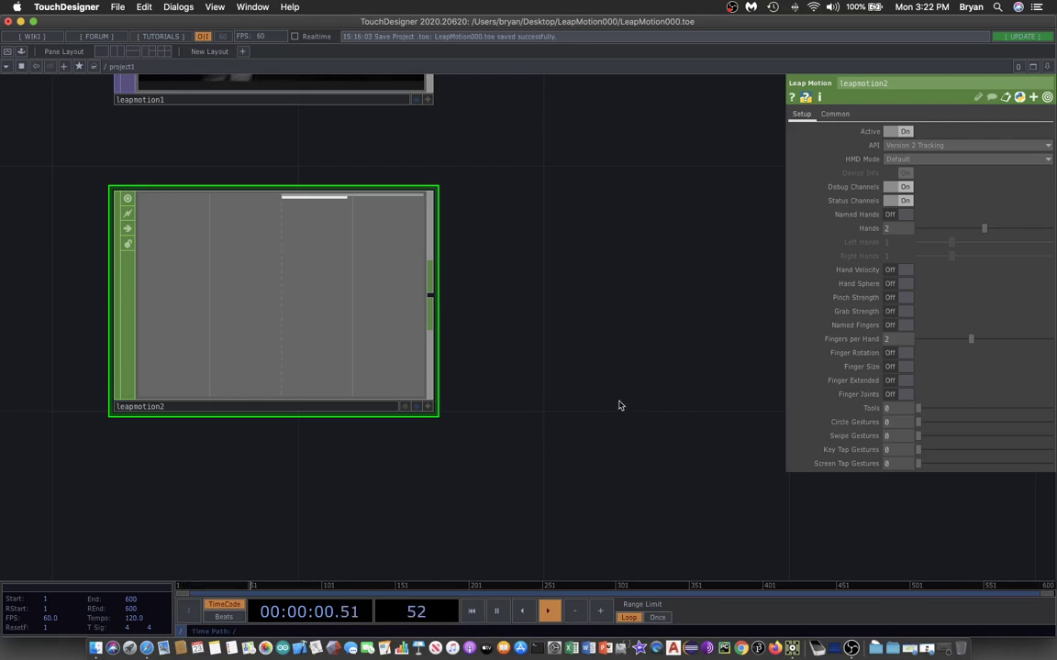
key(h)
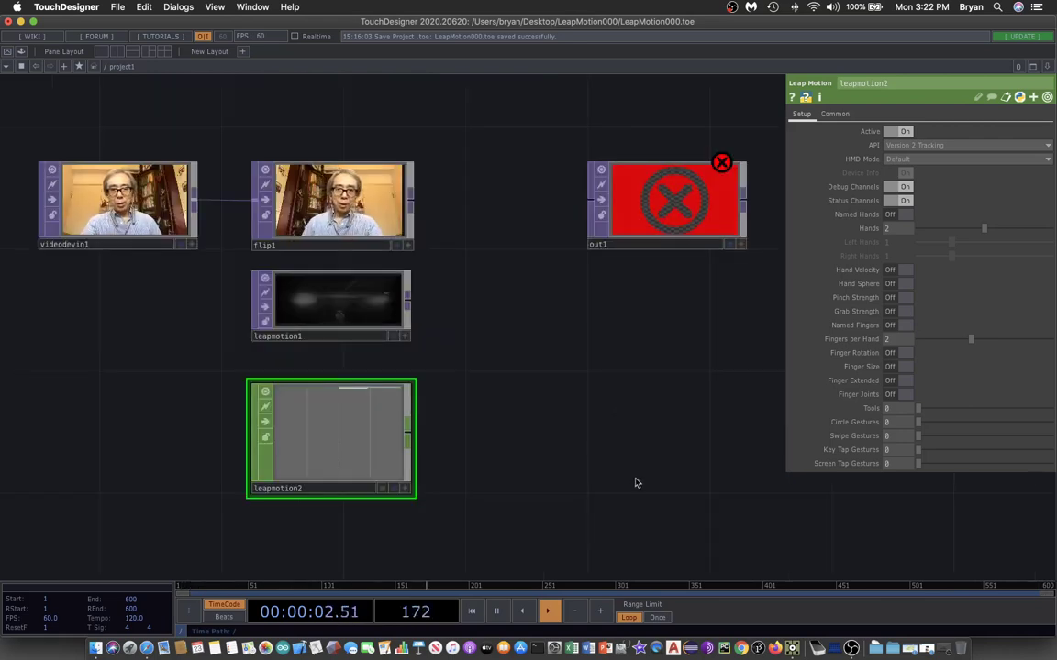